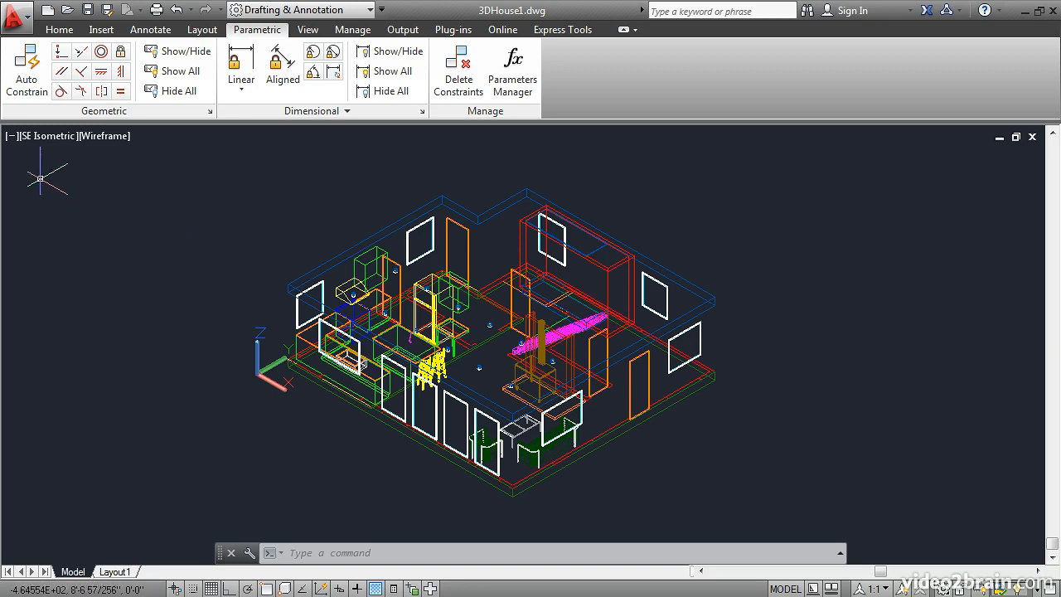
Step: Turn on the ViewCube and use it to view the house from the top, the top-front edge and the southeast isometric corner
left_click(11, 137)
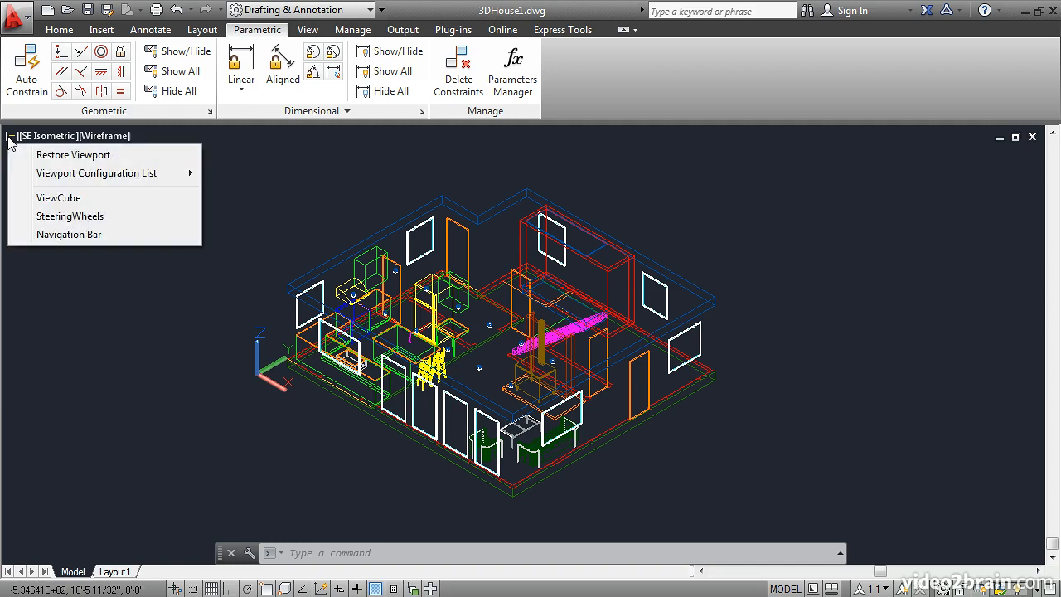
left_click(41, 200)
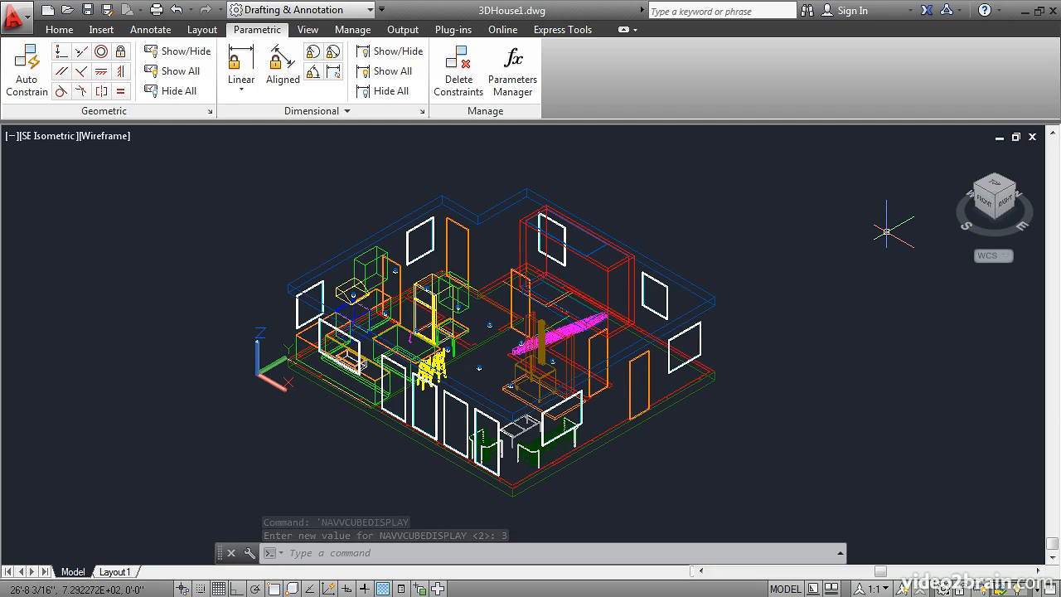
left_click(996, 190)
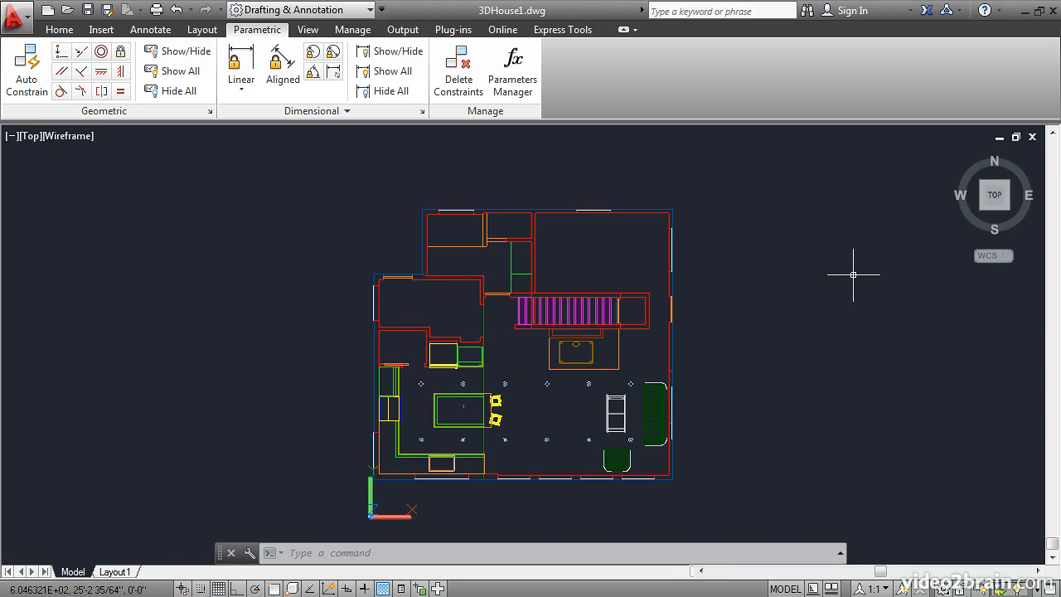
left_click(999, 216)
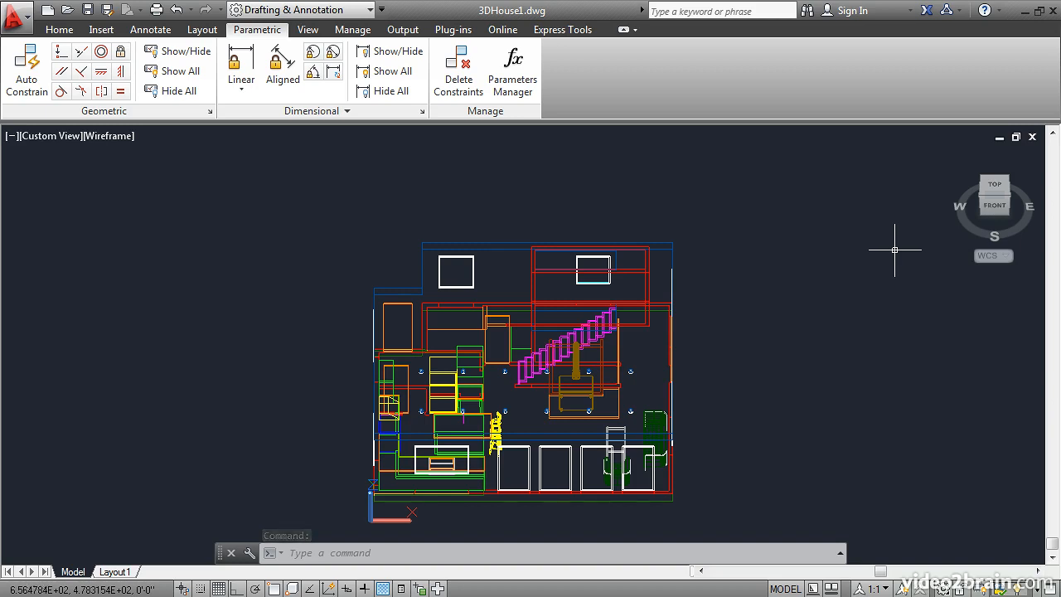
left_click(1009, 197)
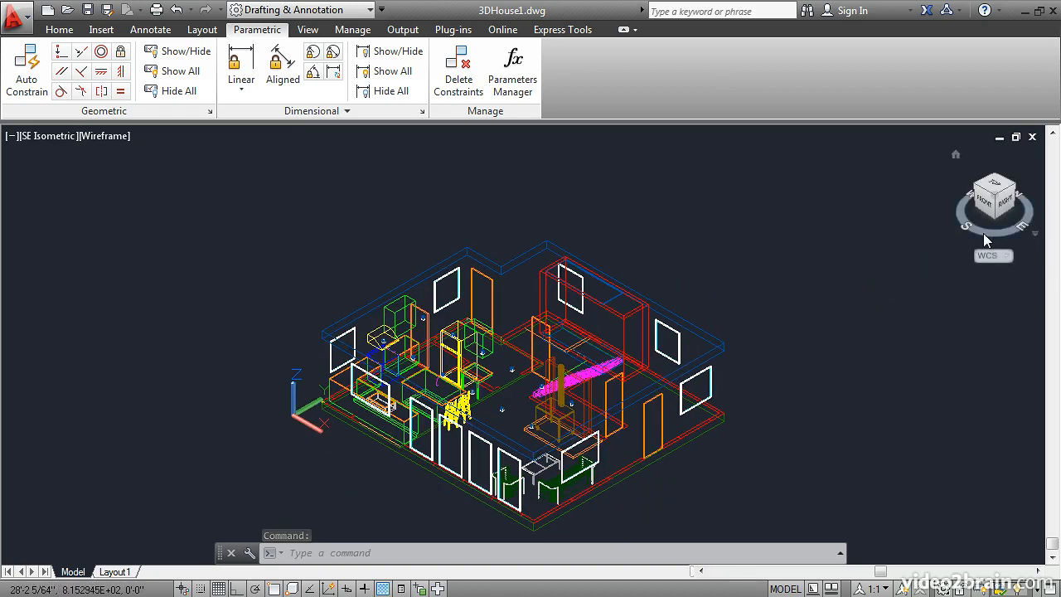
Step: Rotate the house freely with the ViewCube, show its Right view, and bring up the Top view with north upward
left_click_drag(983, 231, 718, 232)
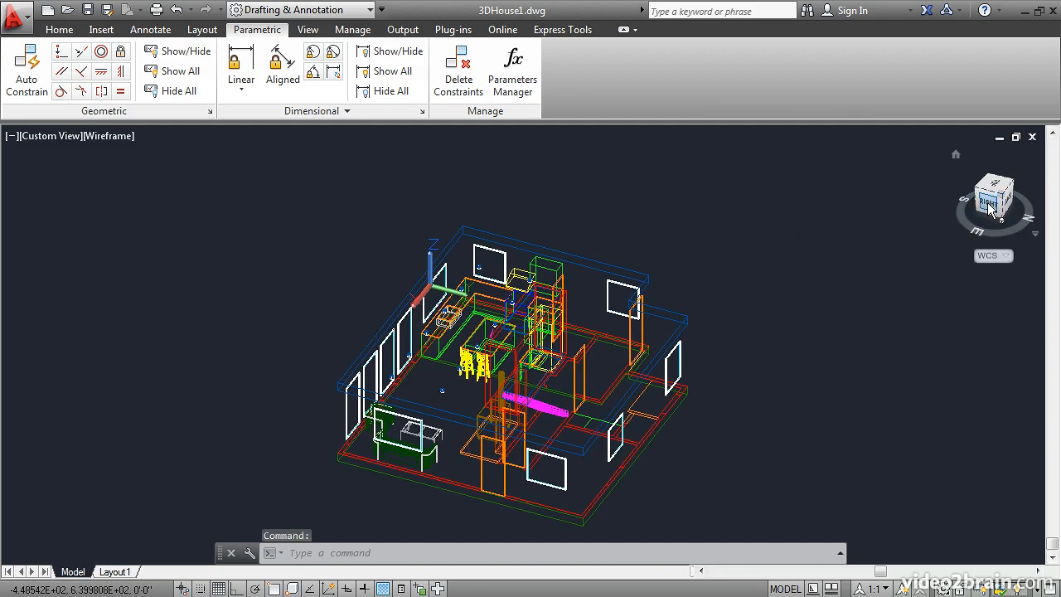
left_click(989, 204)
mouse_move(995, 187)
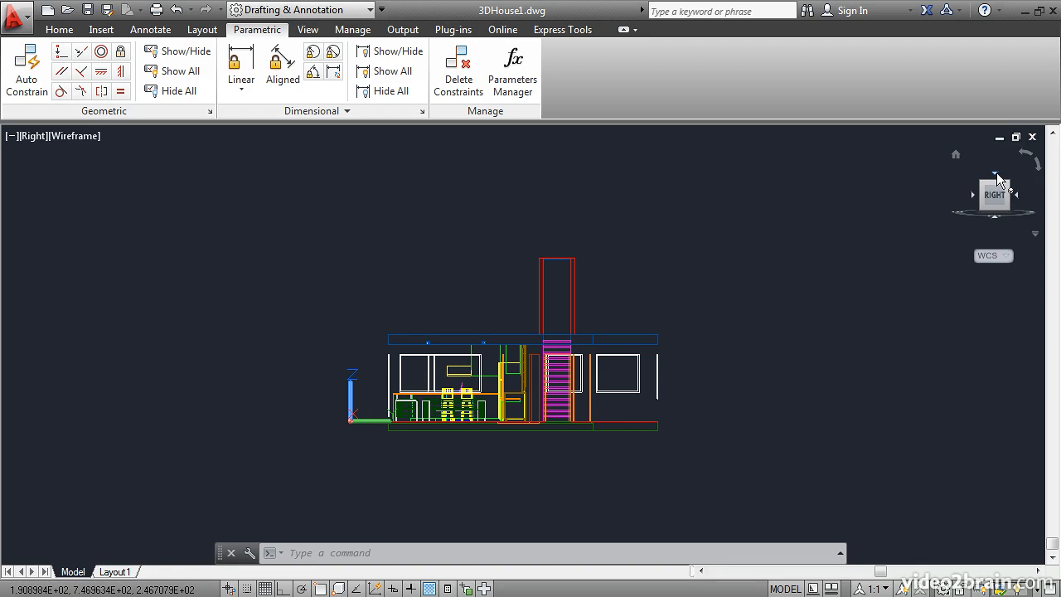
left_click(996, 174)
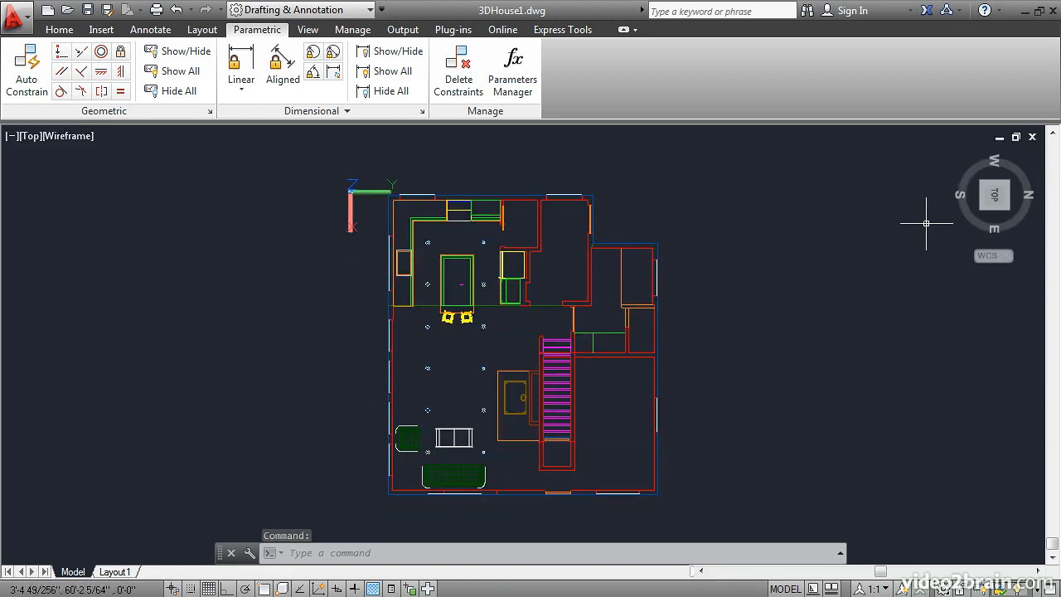
mouse_move(994, 202)
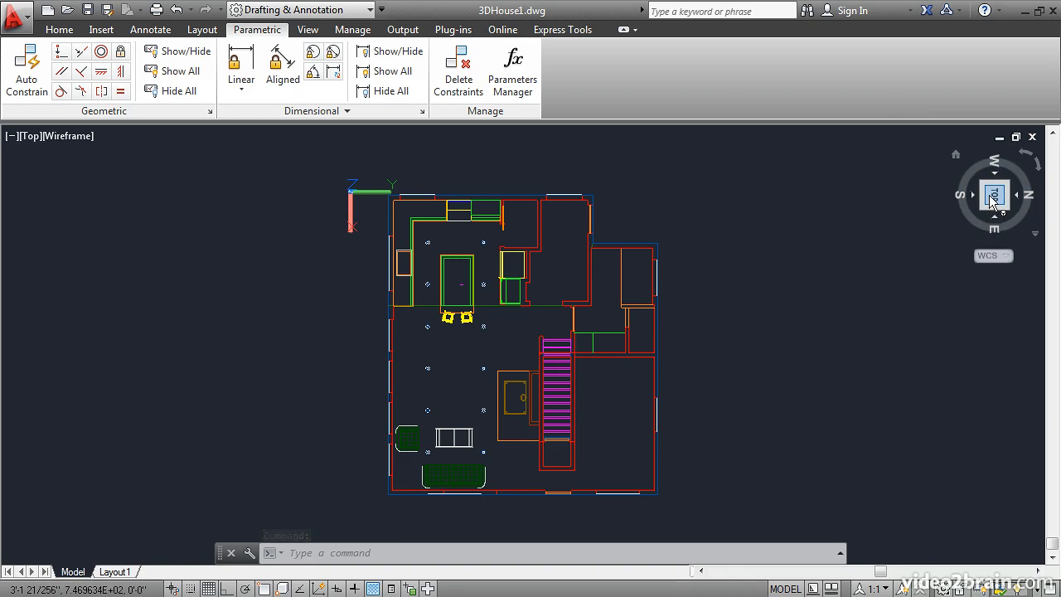
left_click(1026, 158)
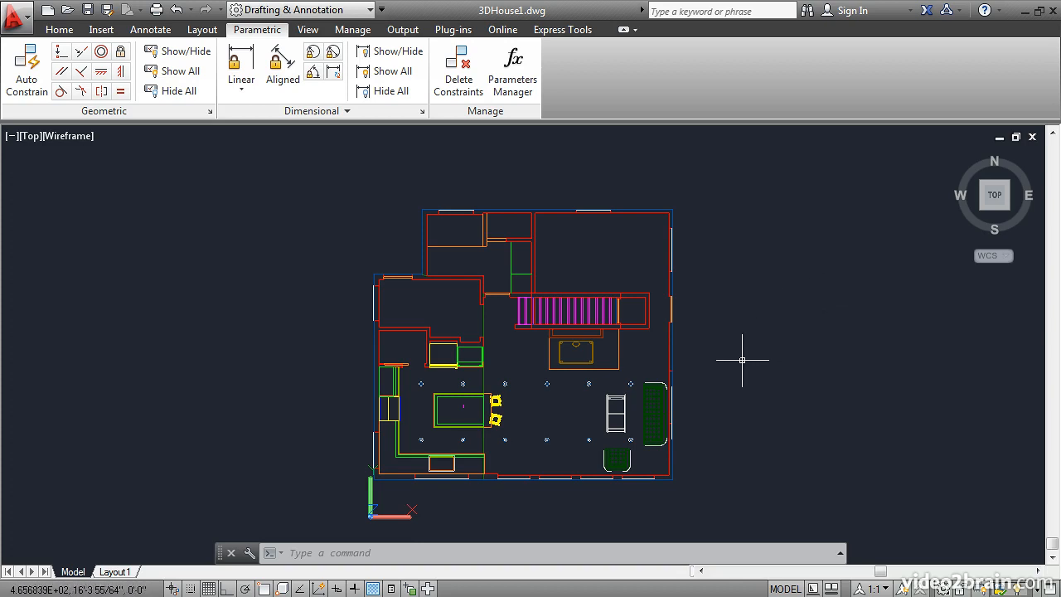
Step: Create a camera located at the green sofa in the living area, with its target at the far kitchen corner
middle_click_drag(735, 376, 813, 307, "shift")
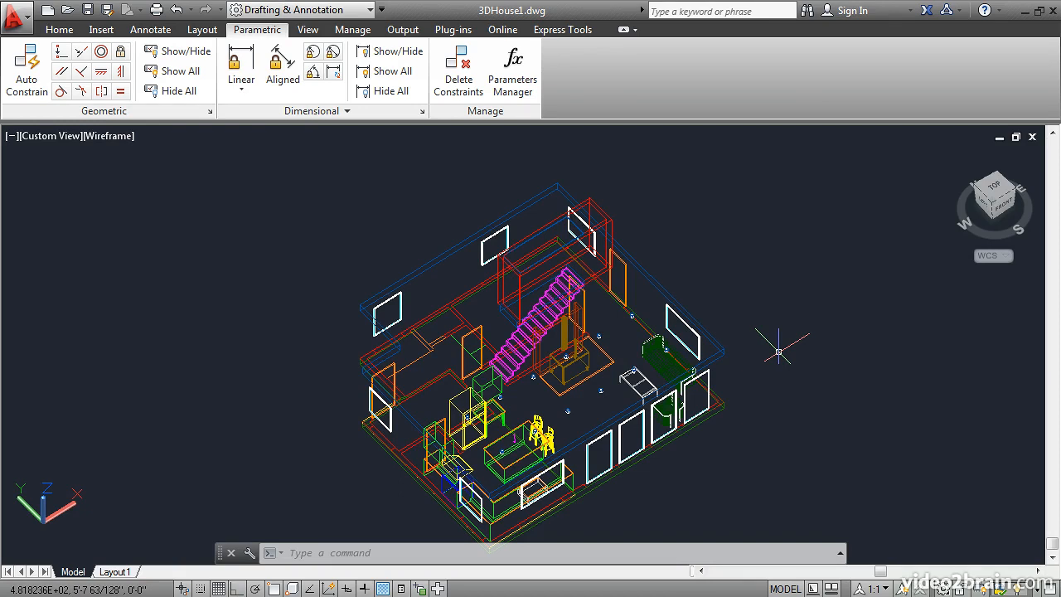
type("camera")
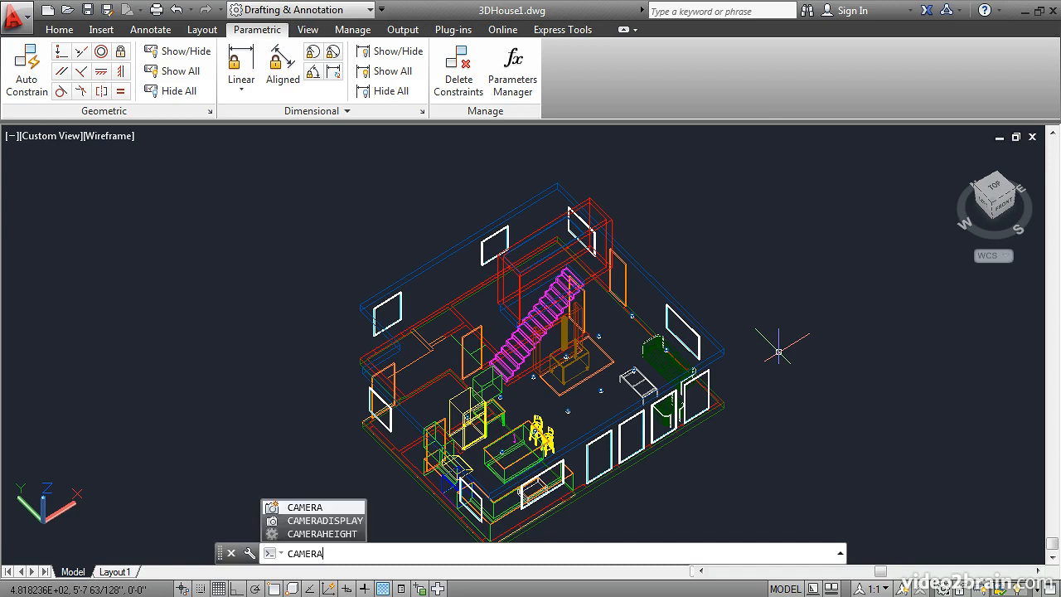
key("Return")
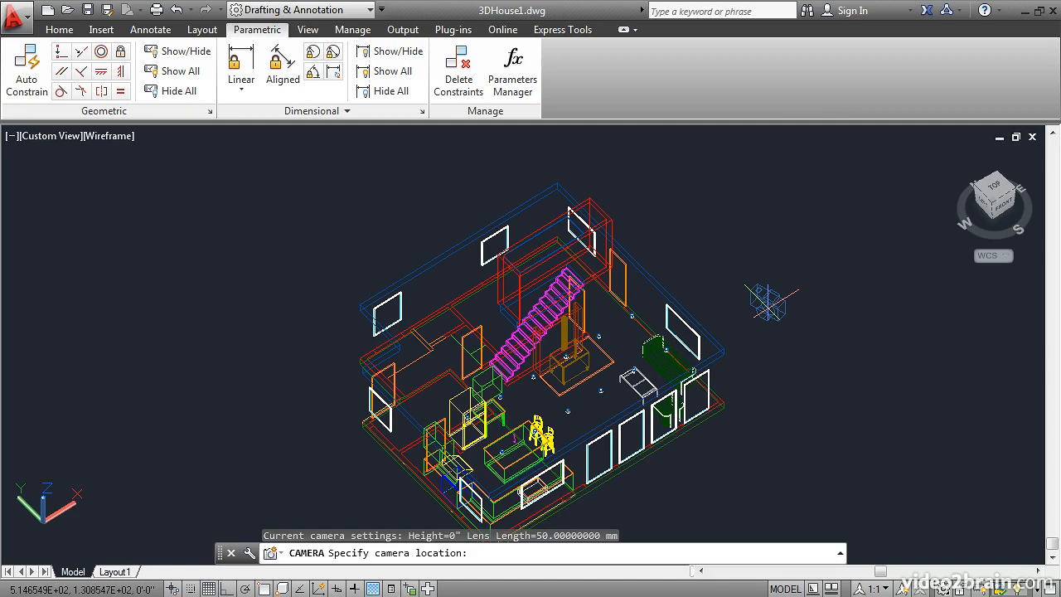
scroll(751, 412, "down", 1)
scroll(750, 412, "up", 4)
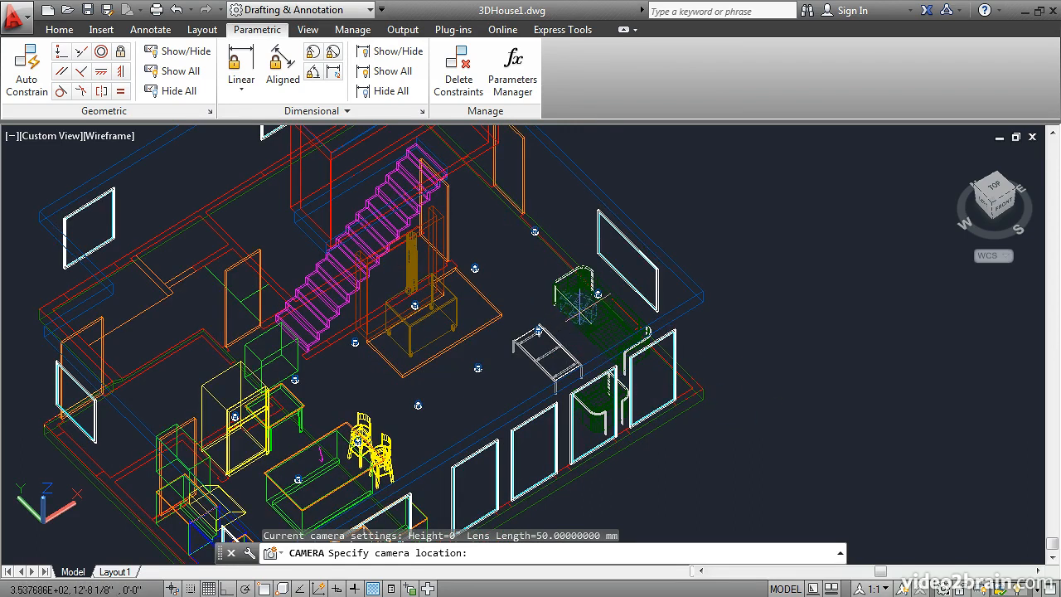
left_click(588, 309)
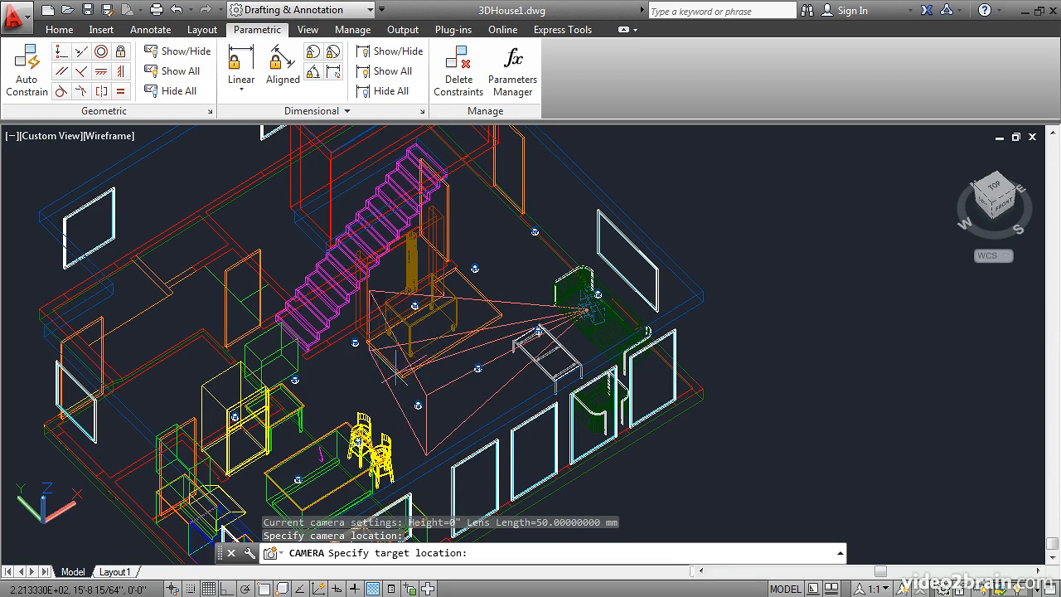
middle_click_drag(324, 430, 531, 286)
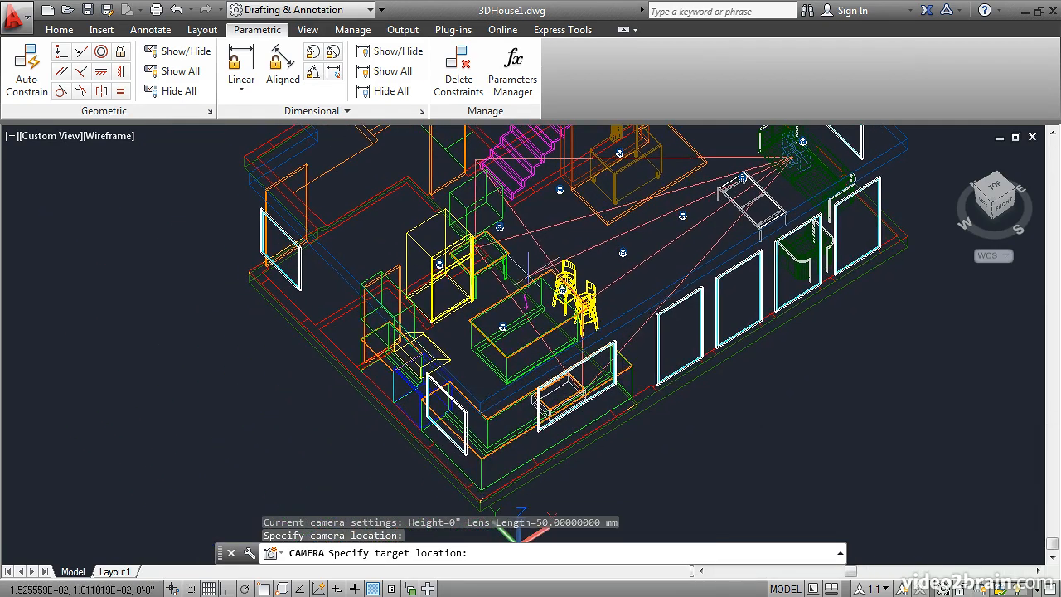
left_click(469, 381)
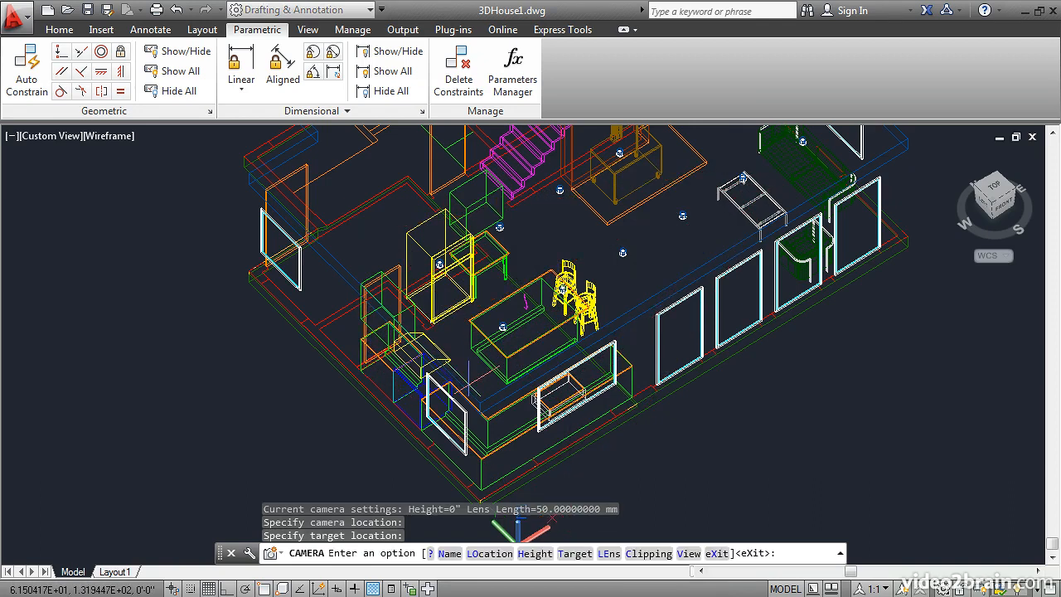
key("Return")
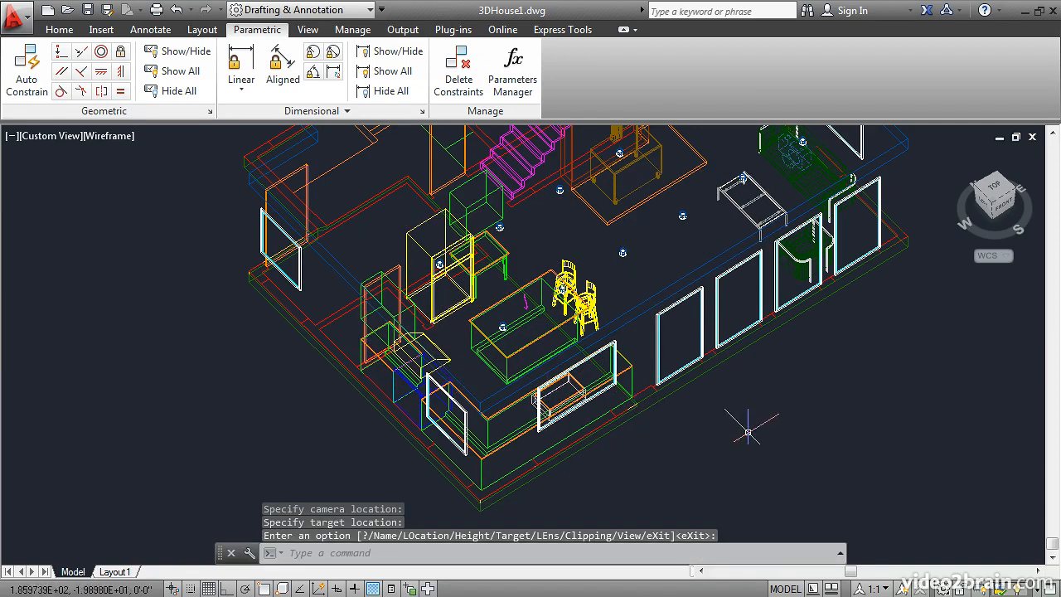
Step: Move the camera straight up along the Z axis with Ortho on, raising it from the floor to above the sofa
middle_click_drag(779, 192, 623, 287)
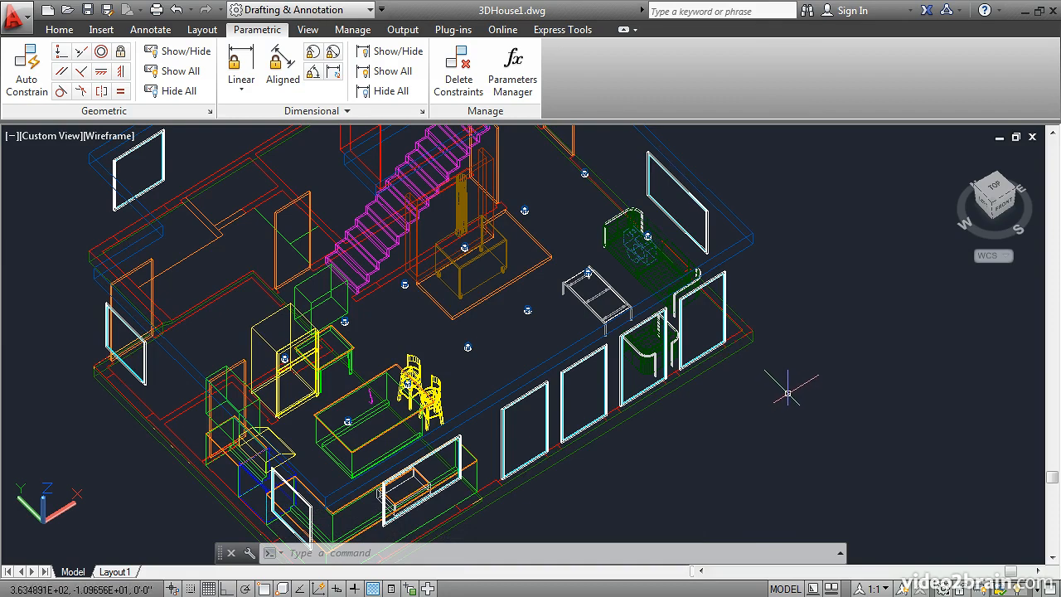
middle_click_drag(783, 385, 457, 333, "shift")
scroll(545, 421, "up", 5)
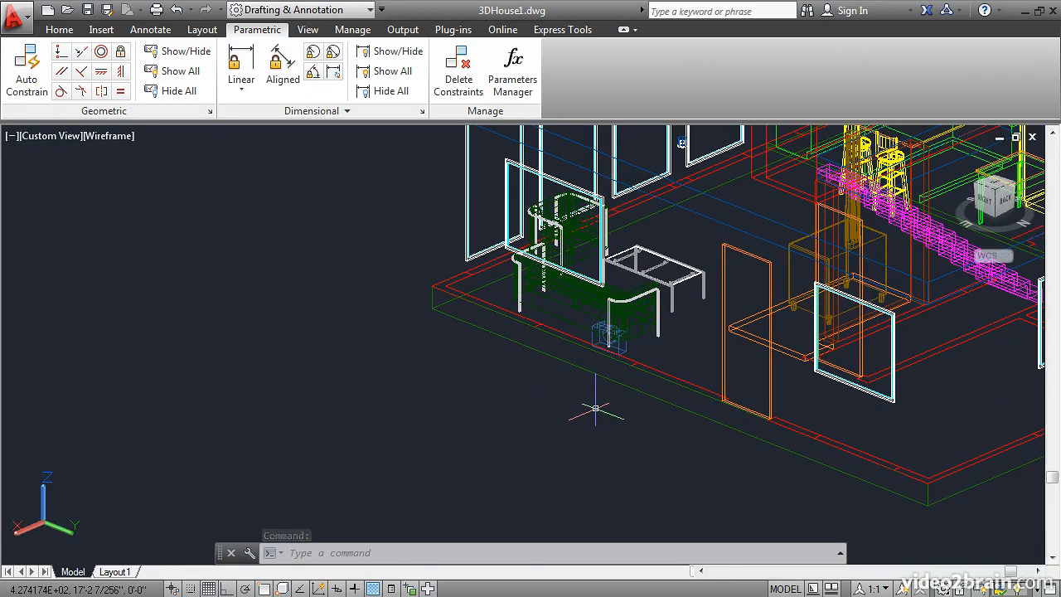
type("m")
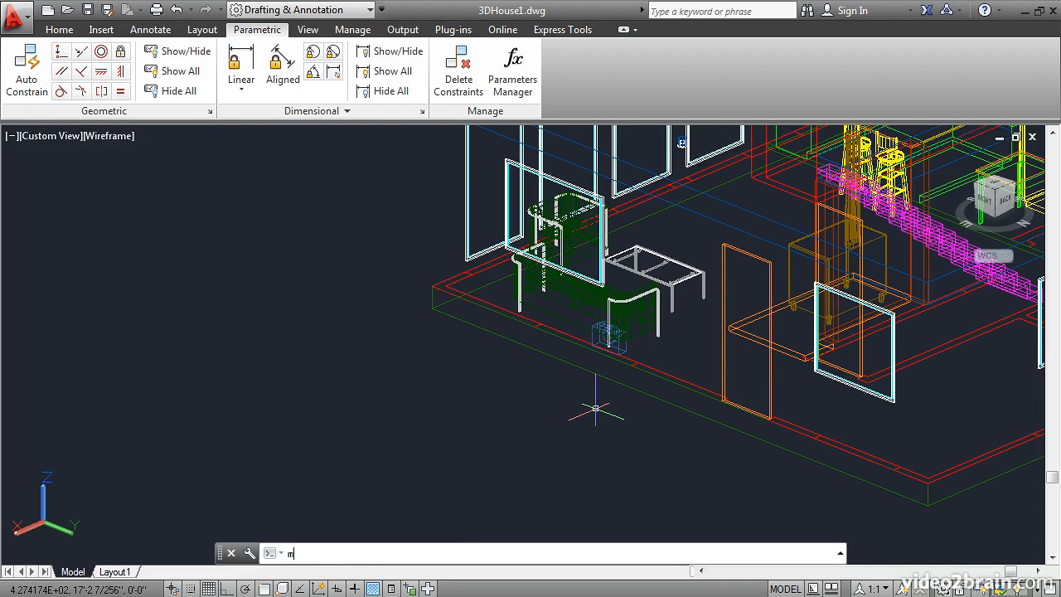
key("Return")
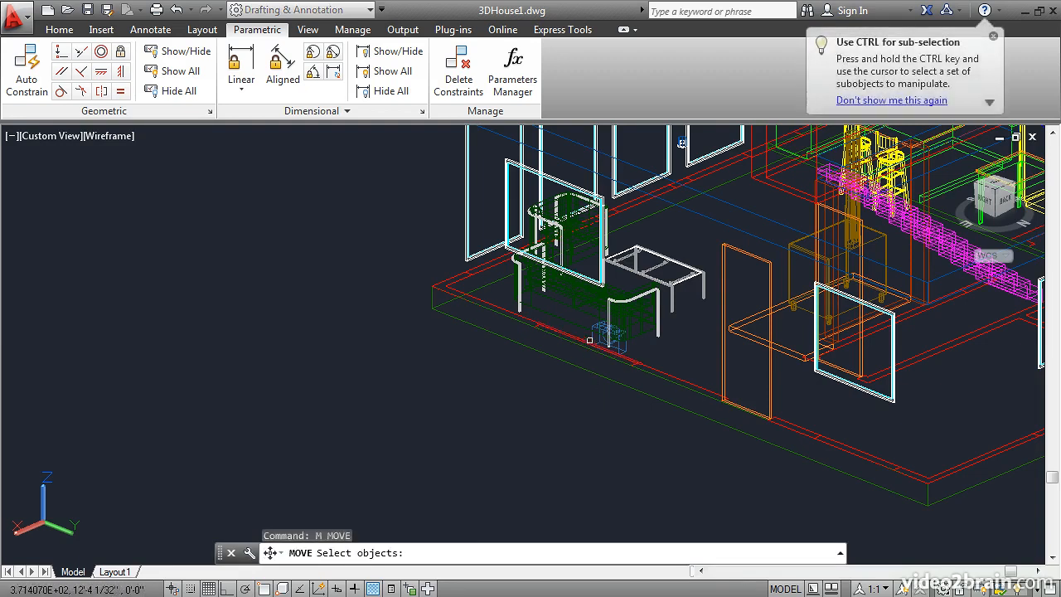
left_click(592, 336)
key("Return")
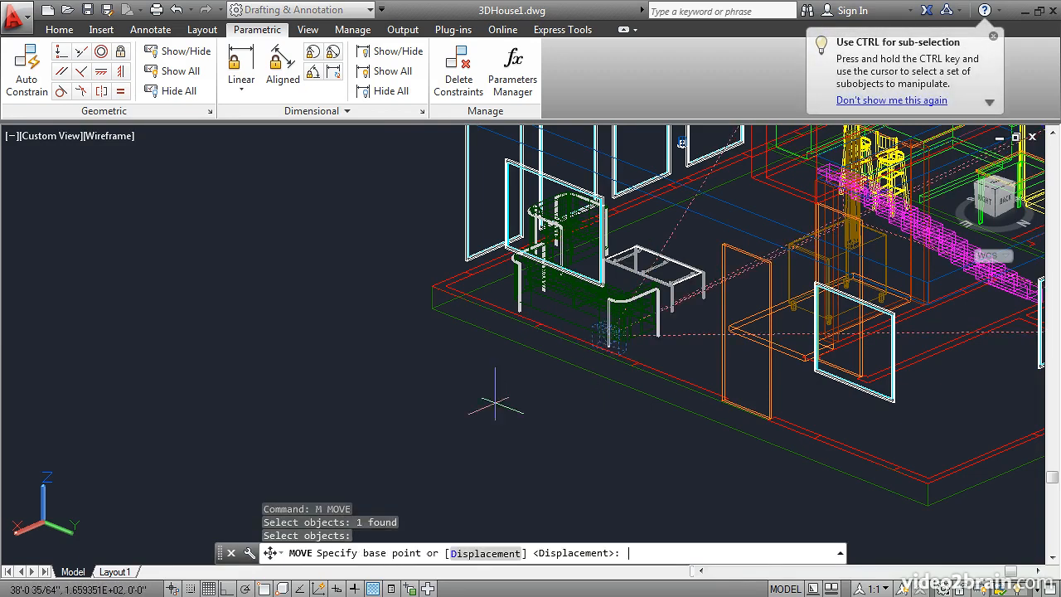
left_click(398, 408)
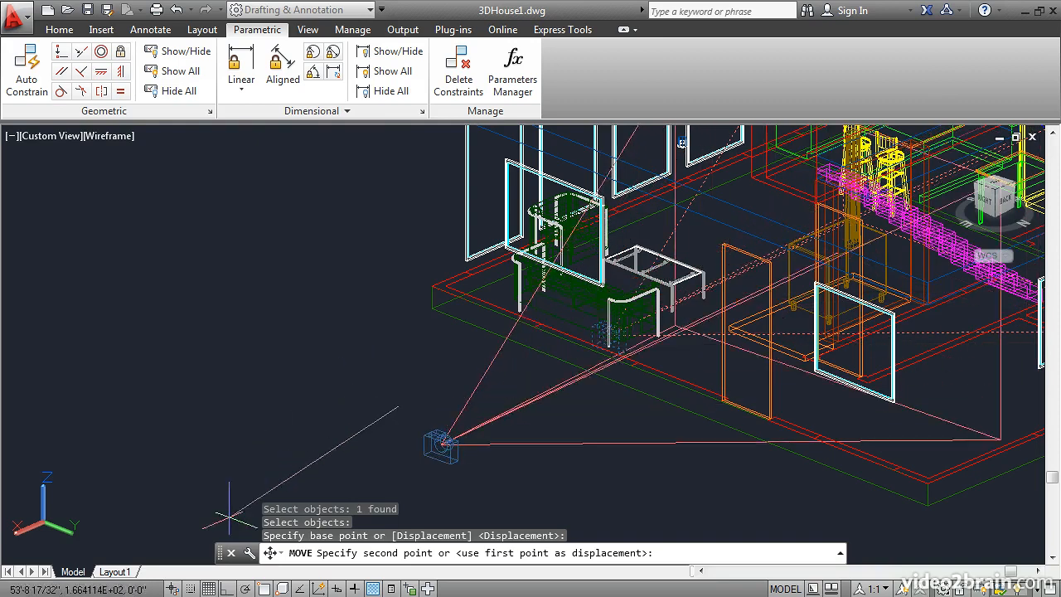
left_click(227, 588)
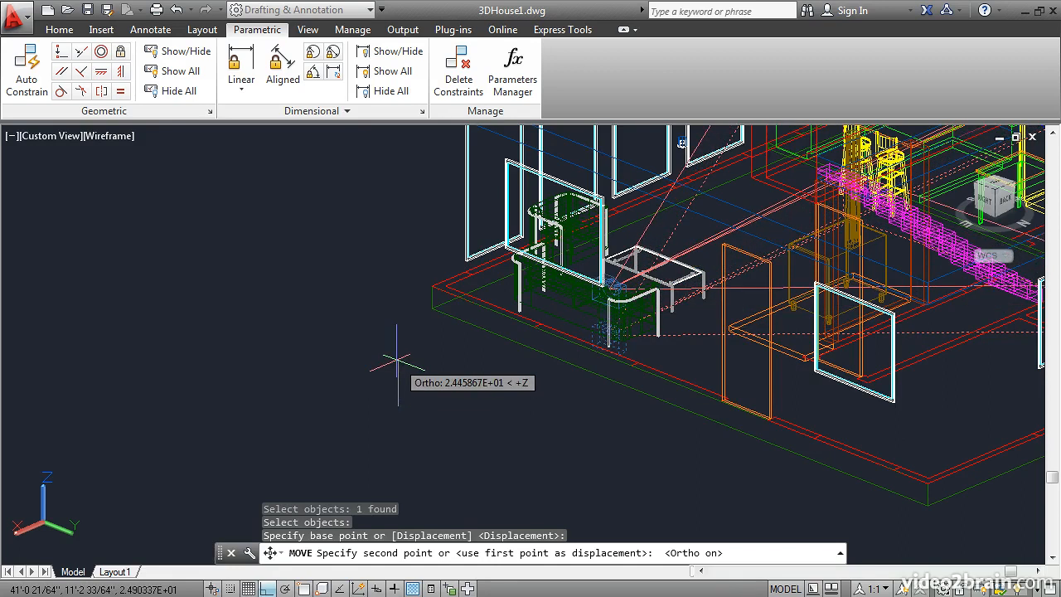
left_click(391, 296)
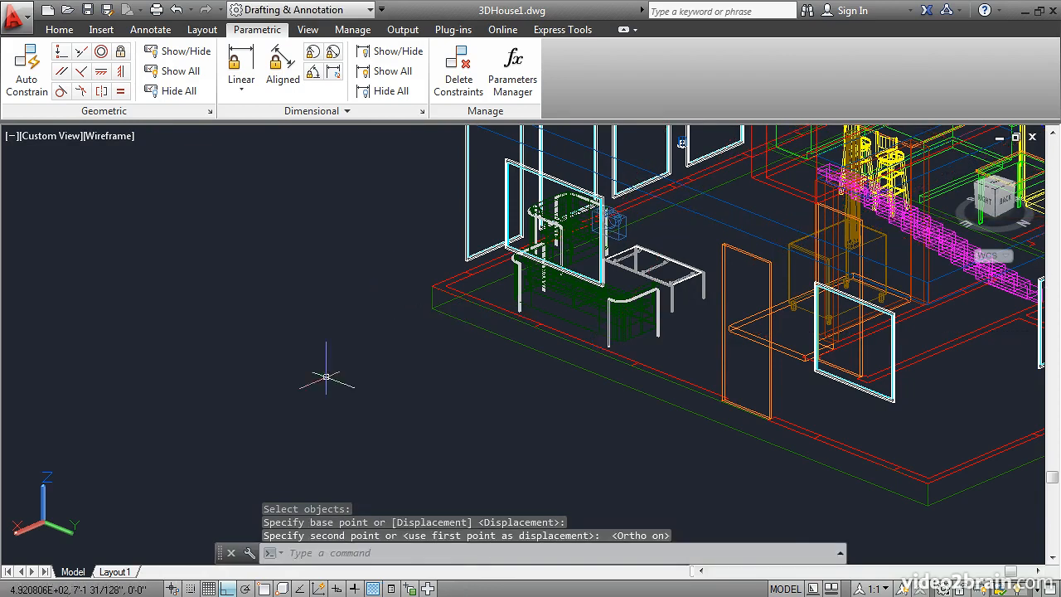
Step: Select the camera to show its preview and widen its field of view by stretching the frustum's side grip outward beyond the house
scroll(331, 365, "down", 5)
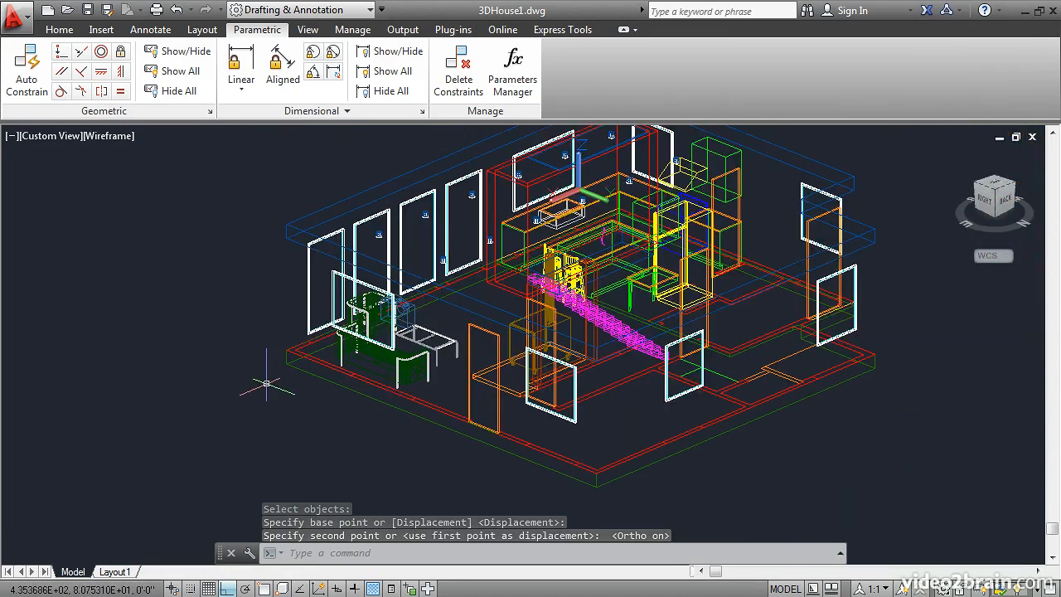
left_click(415, 315)
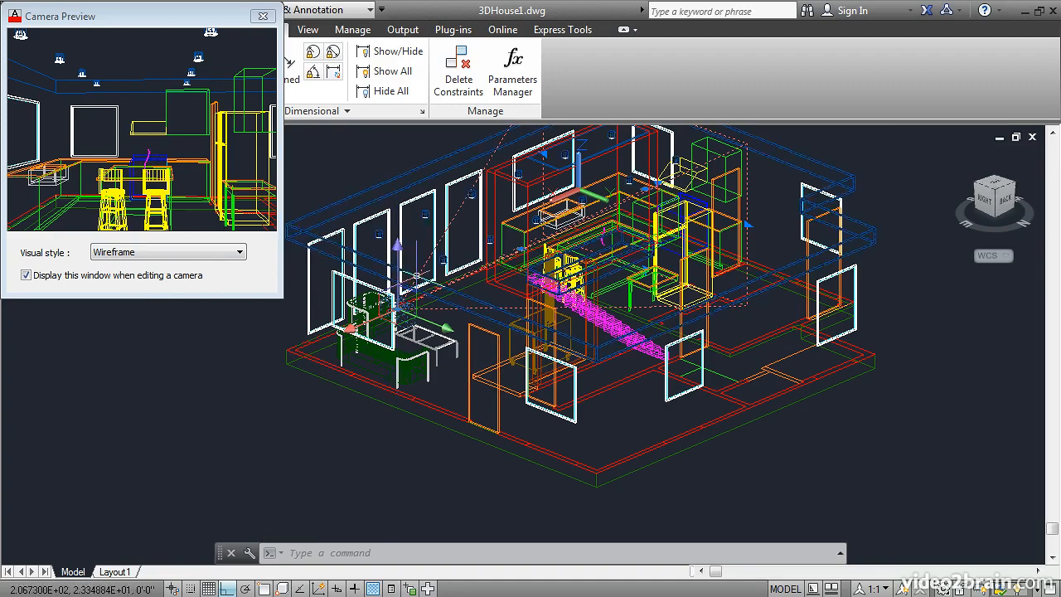
middle_click_drag(458, 275, 561, 282, "shift")
middle_click_drag(435, 223, 658, 337)
scroll(487, 258, "up", 2)
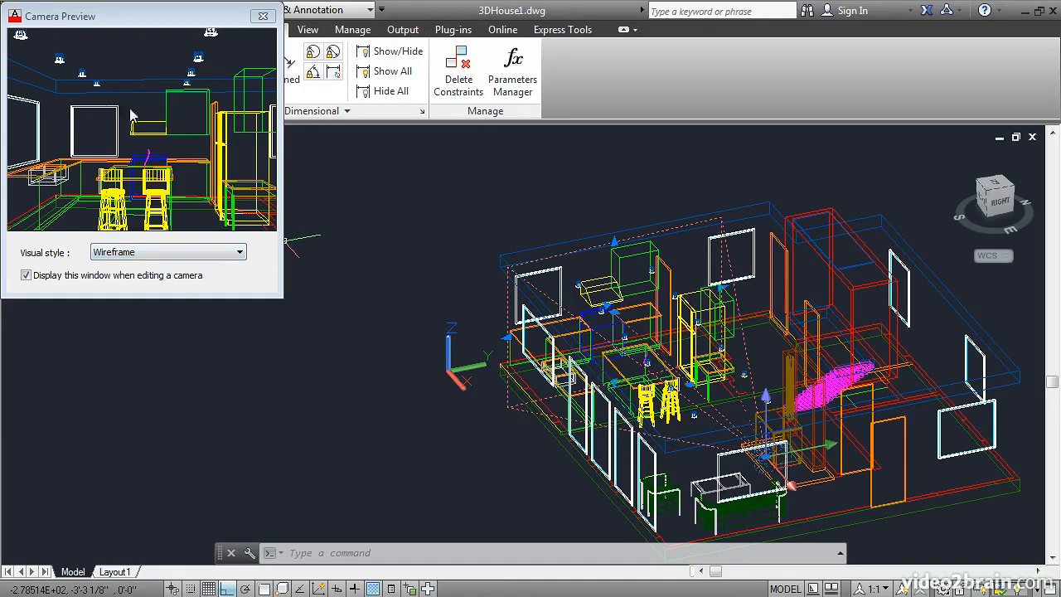
left_click(507, 336)
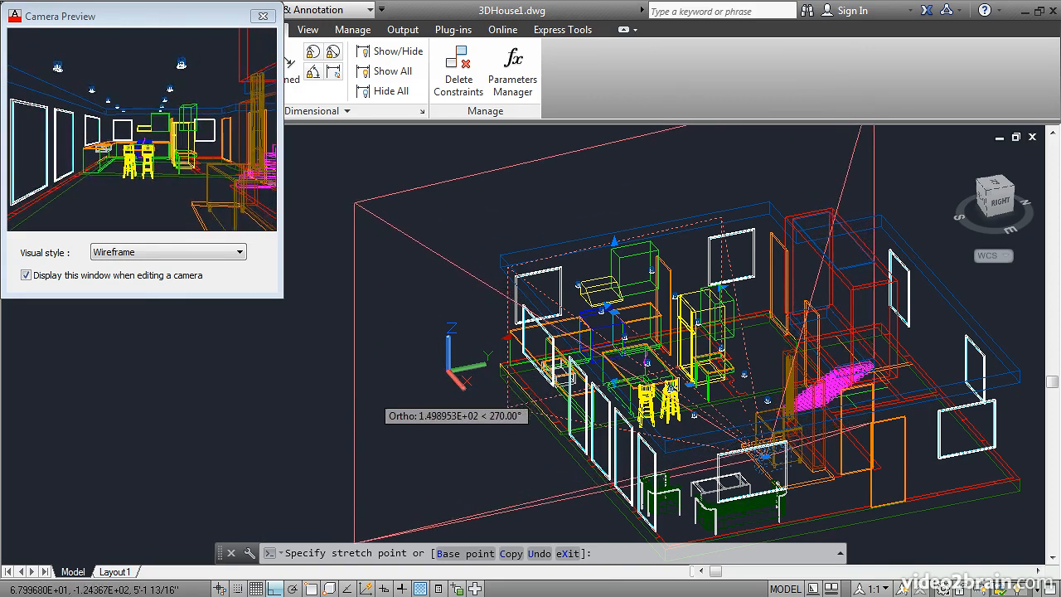
left_click(392, 399)
scroll(392, 399, "down", 1)
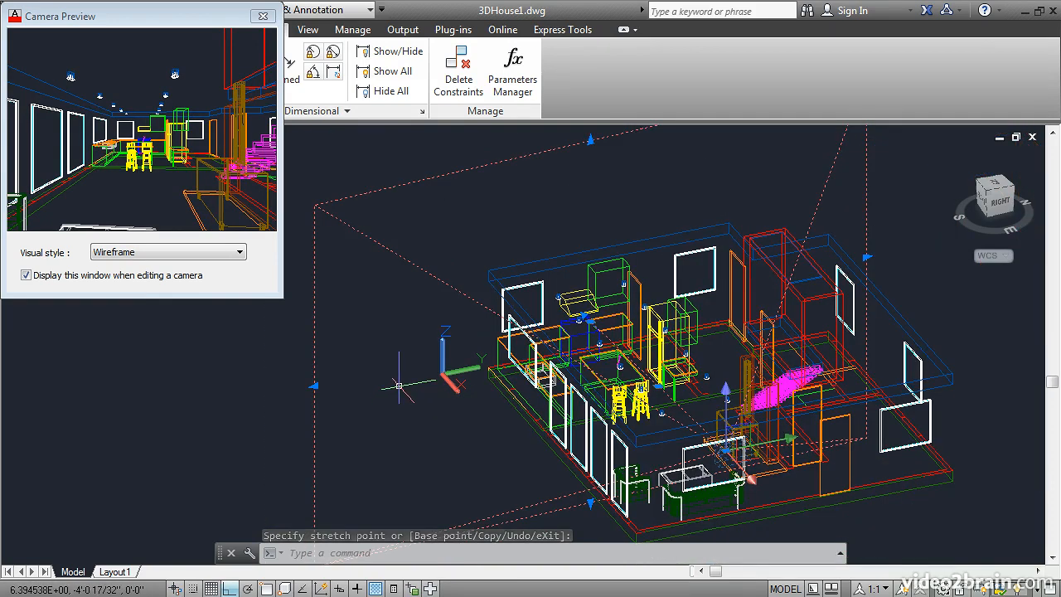
scroll(405, 374, "down", 2)
key("Escape")
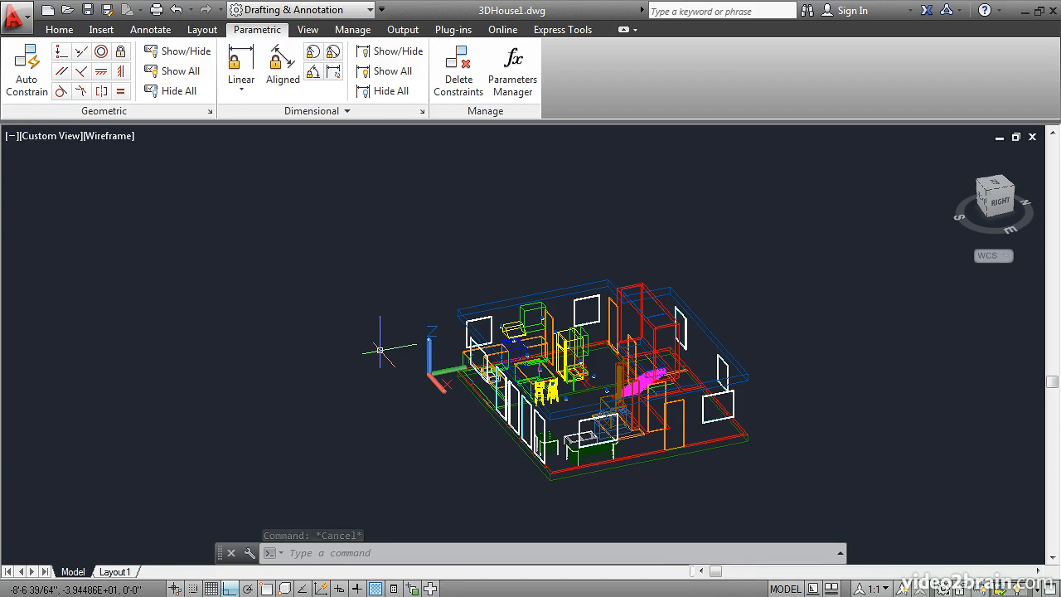
Step: Make the Camera1 model view current through the View Manager
type("v")
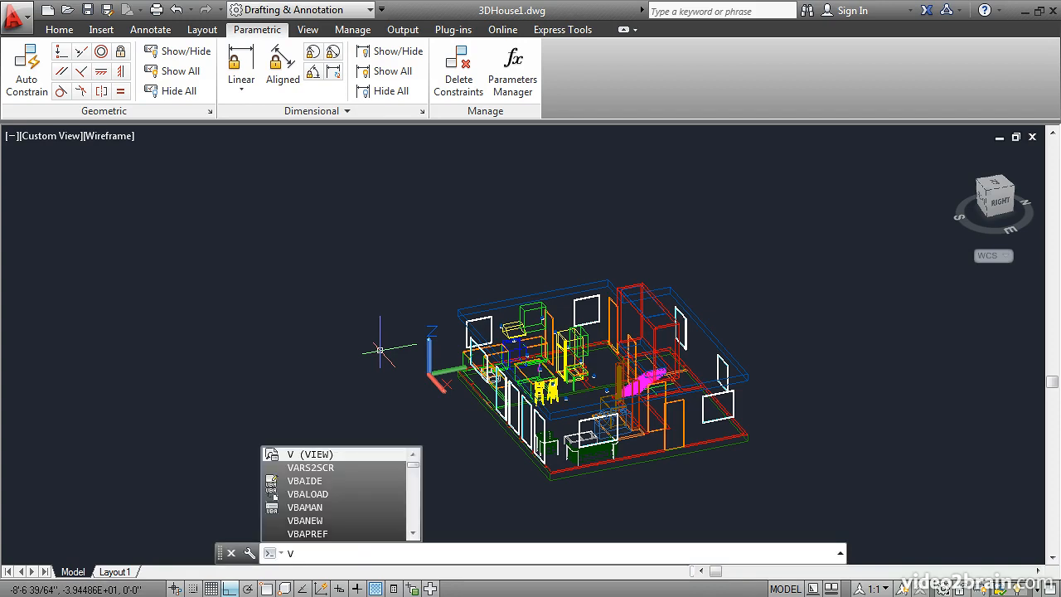
key("Return")
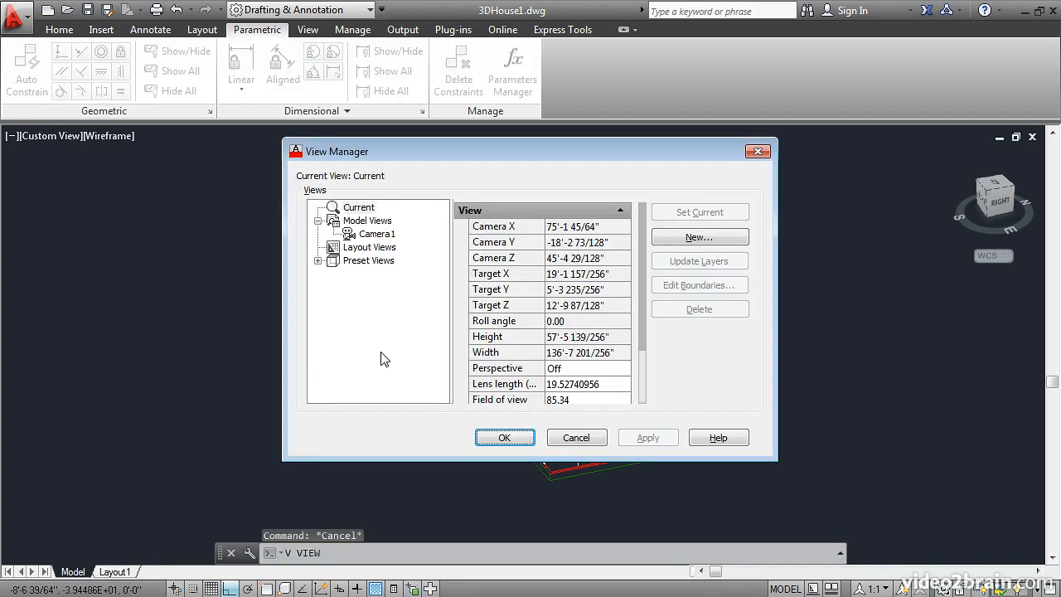
left_click(374, 235)
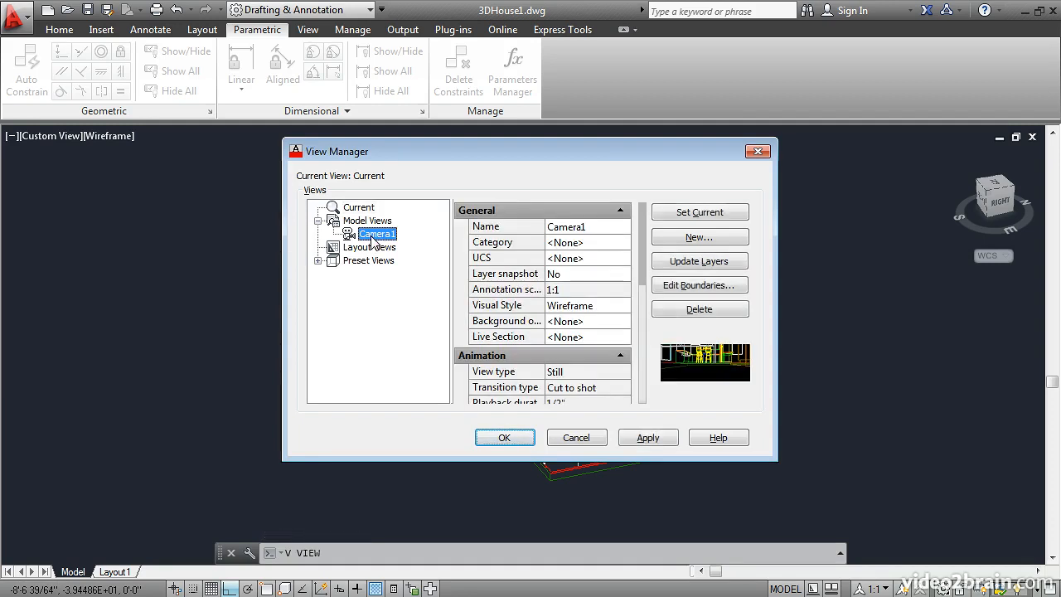
left_click(505, 438)
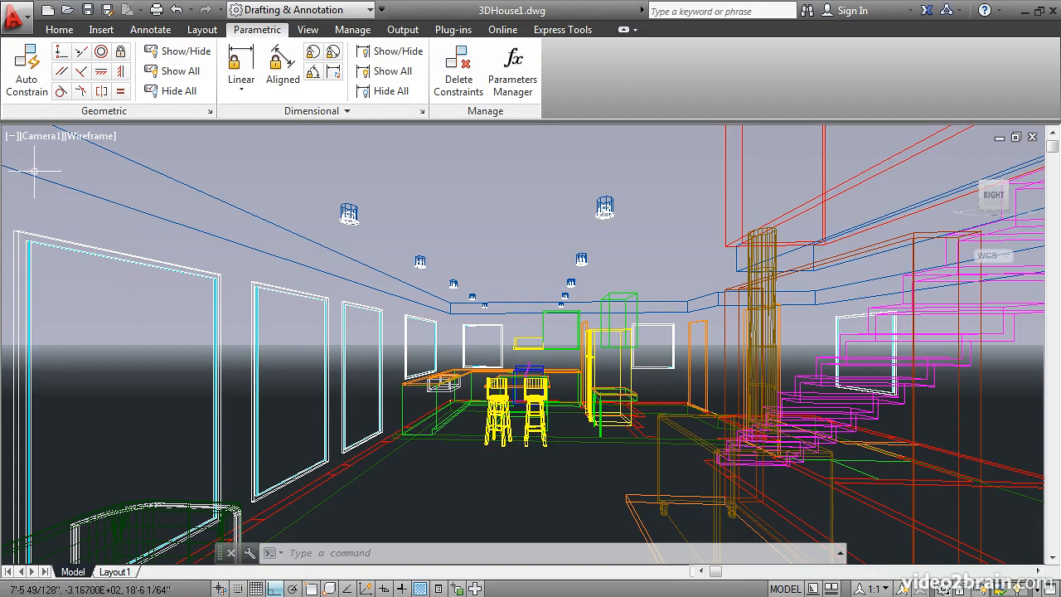
Step: Turn on the SteeringWheels and walk forward through the living area toward the kitchen bar stools
left_click(10, 137)
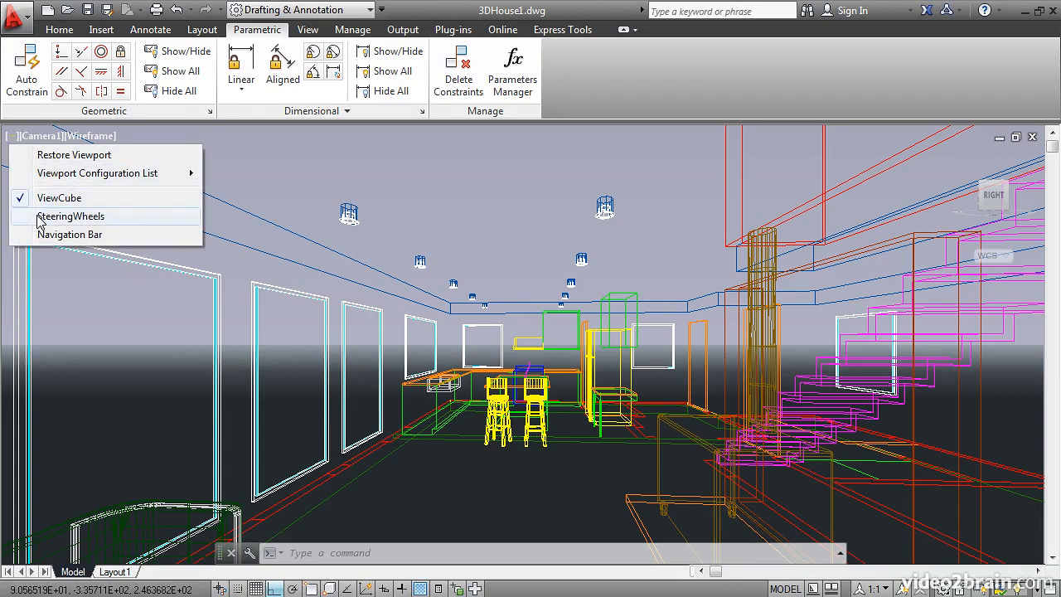
left_click(70, 216)
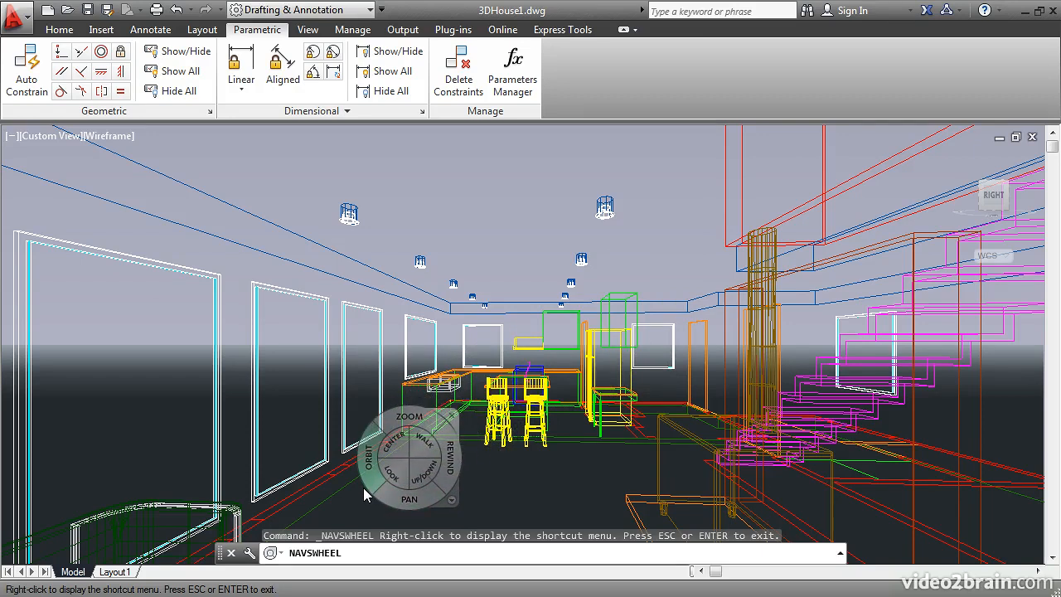
left_click(422, 444)
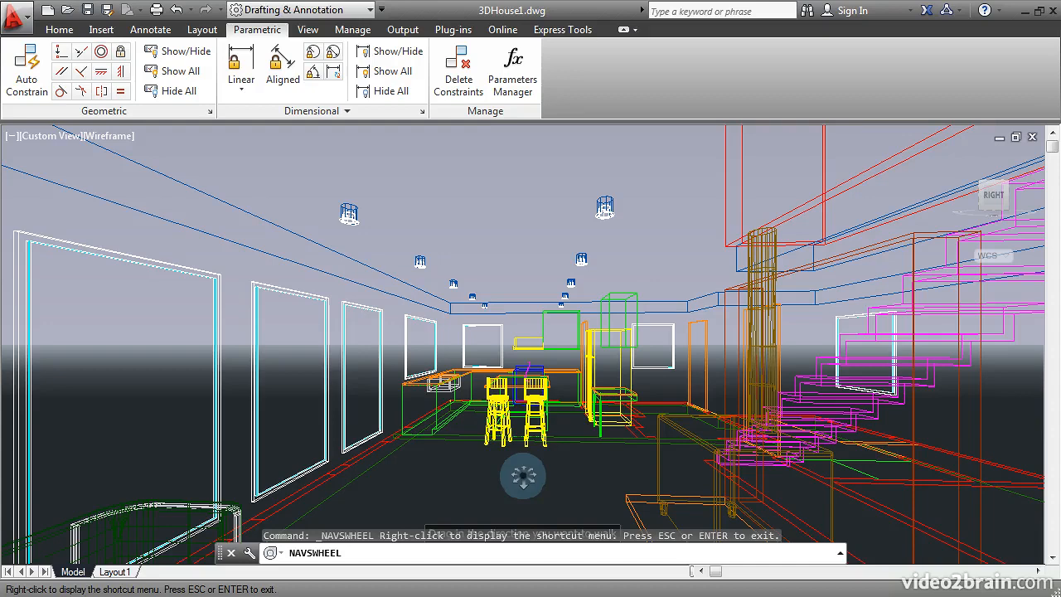
left_click_drag(524, 469, 524, 461)
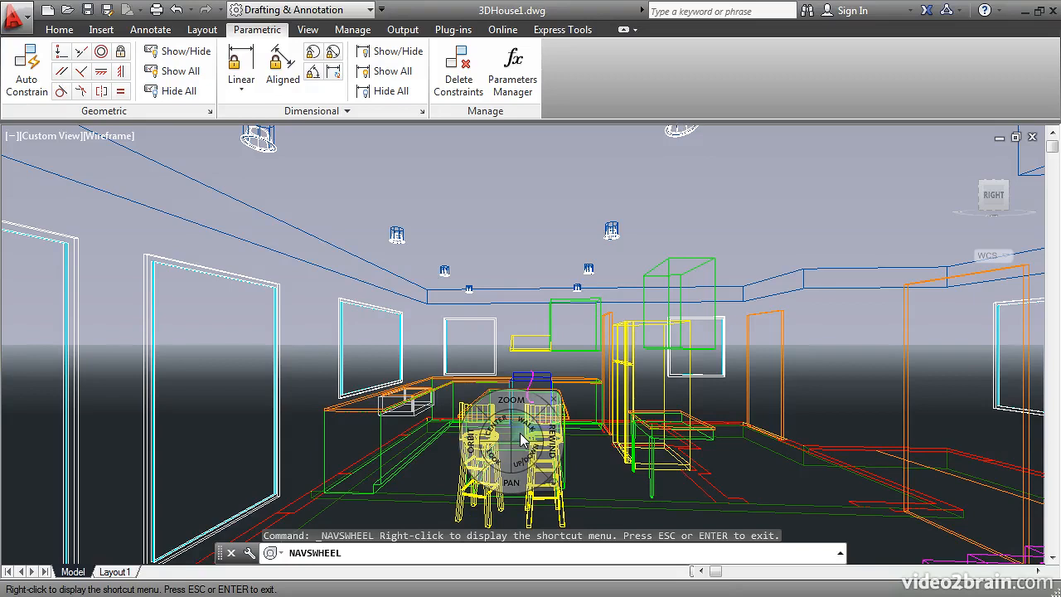
Step: Turn the view around in the kitchen to face the living area, adjust its sideways position and eye height, and close the SteeringWheel
left_click_drag(520, 432, 425, 477)
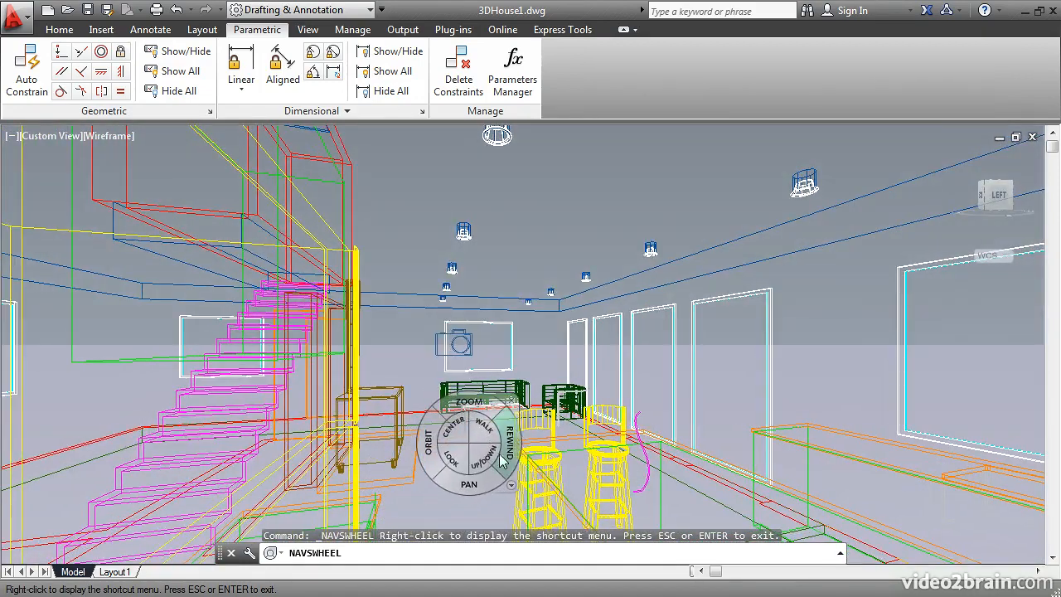
left_click_drag(469, 491, 387, 488)
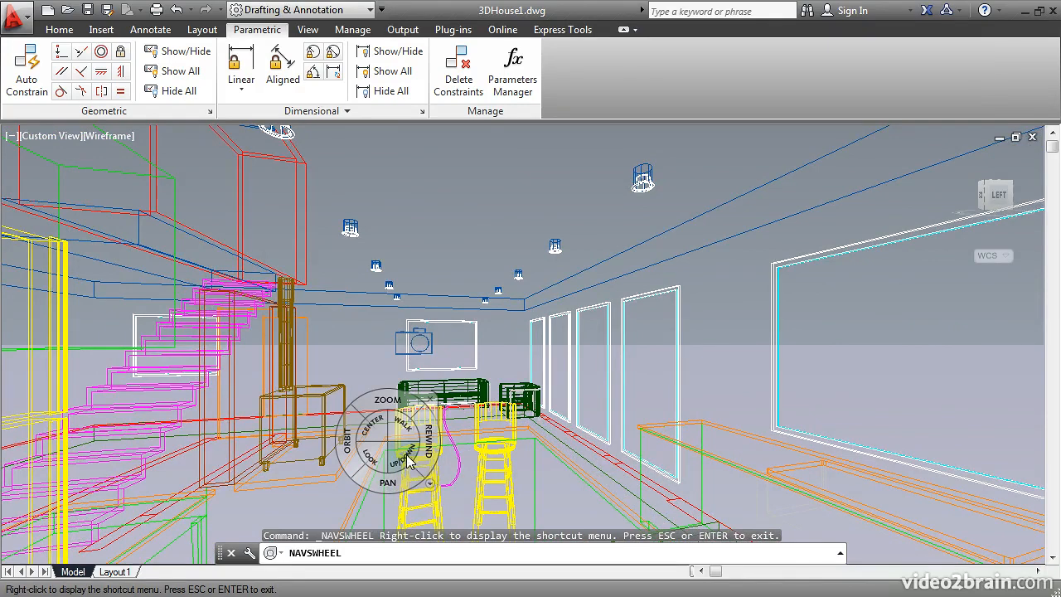
left_click_drag(399, 455, 398, 452)
mouse_move(397, 388)
left_mouse_down()
mouse_move(392, 316)
mouse_move(397, 375)
left_mouse_up()
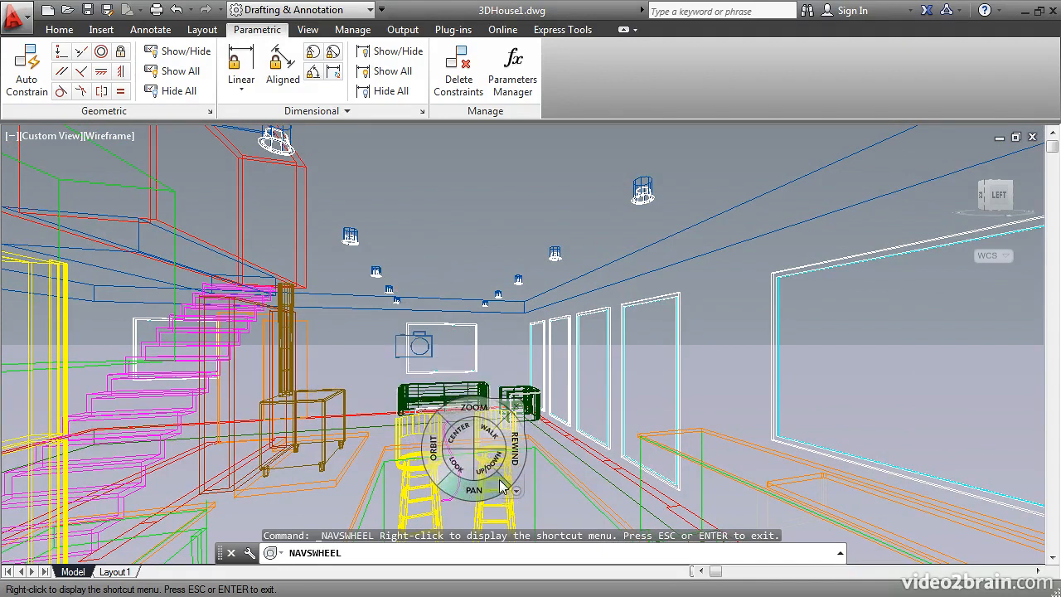
left_click(518, 411)
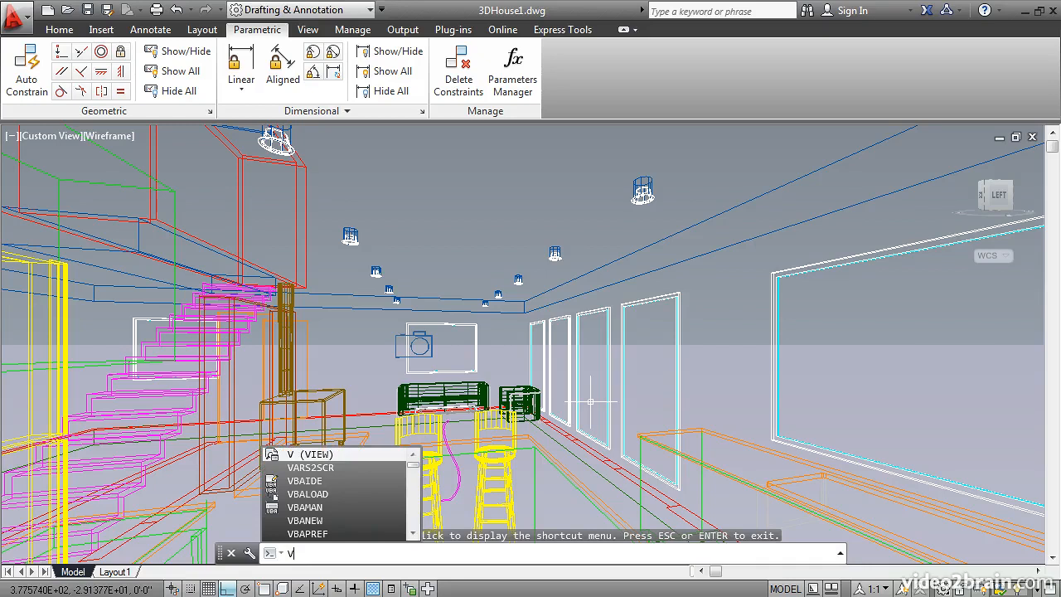
Step: Save the current display as a new named view called "View from kitchen"
key("Return")
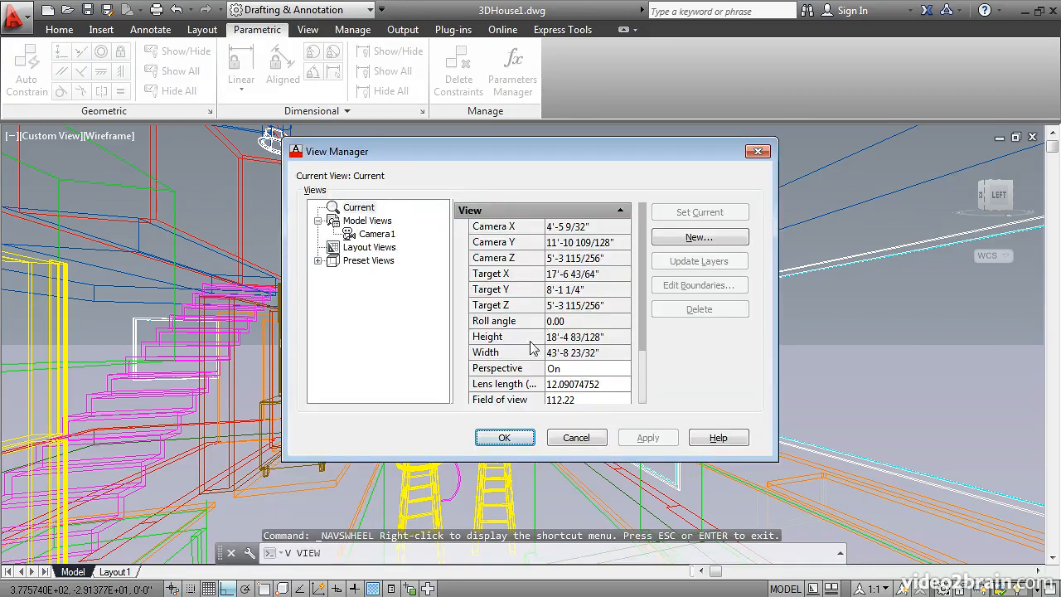
left_click(673, 240)
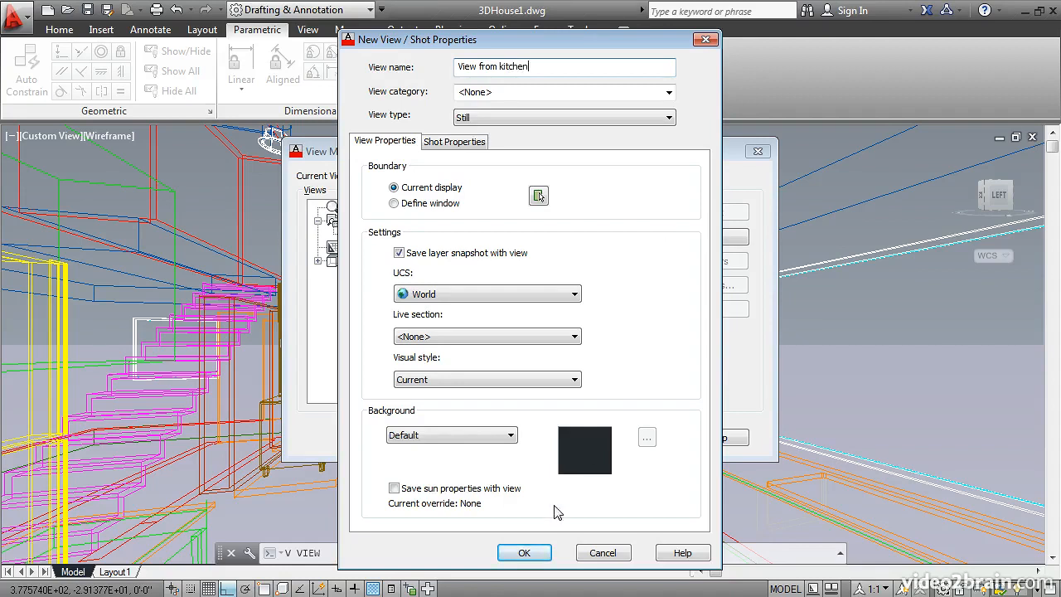
left_click(524, 553)
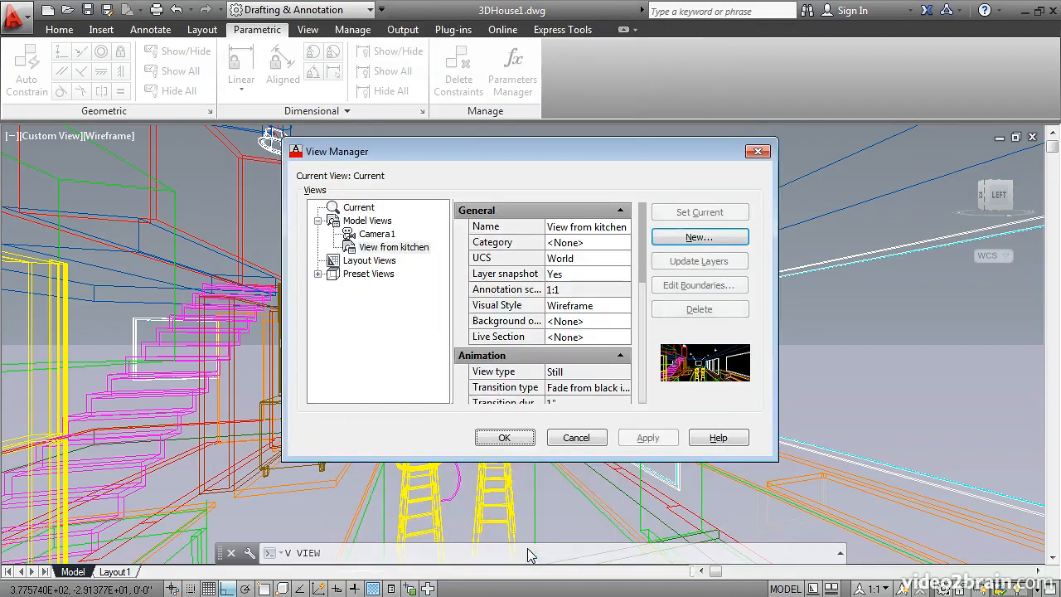
left_click(504, 438)
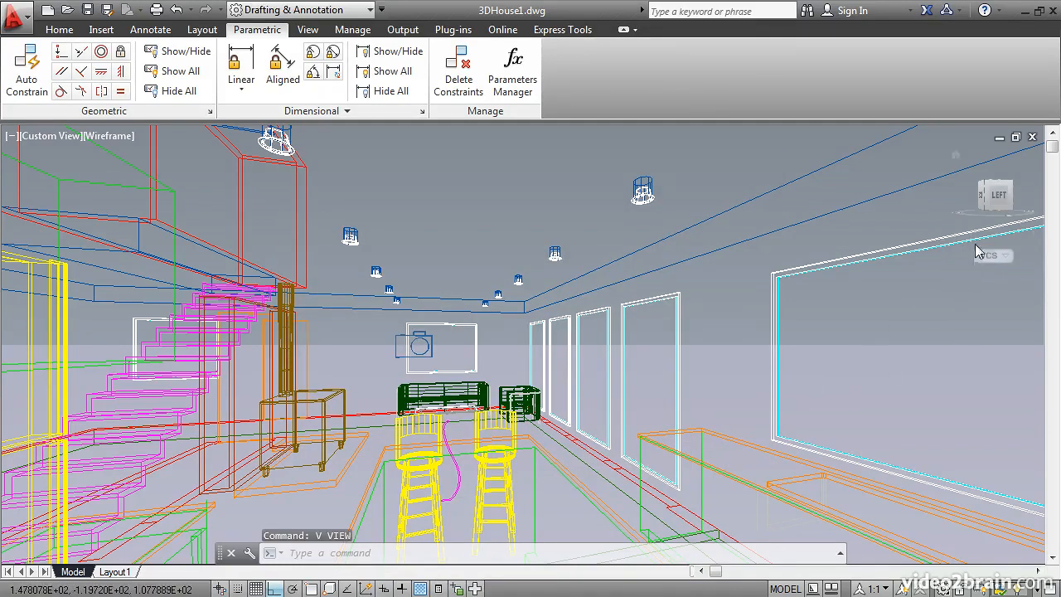
Step: Switch to the SW Isometric view and examine the frustums of the kitchen camera and the camera above the green sofa
left_click(1012, 188)
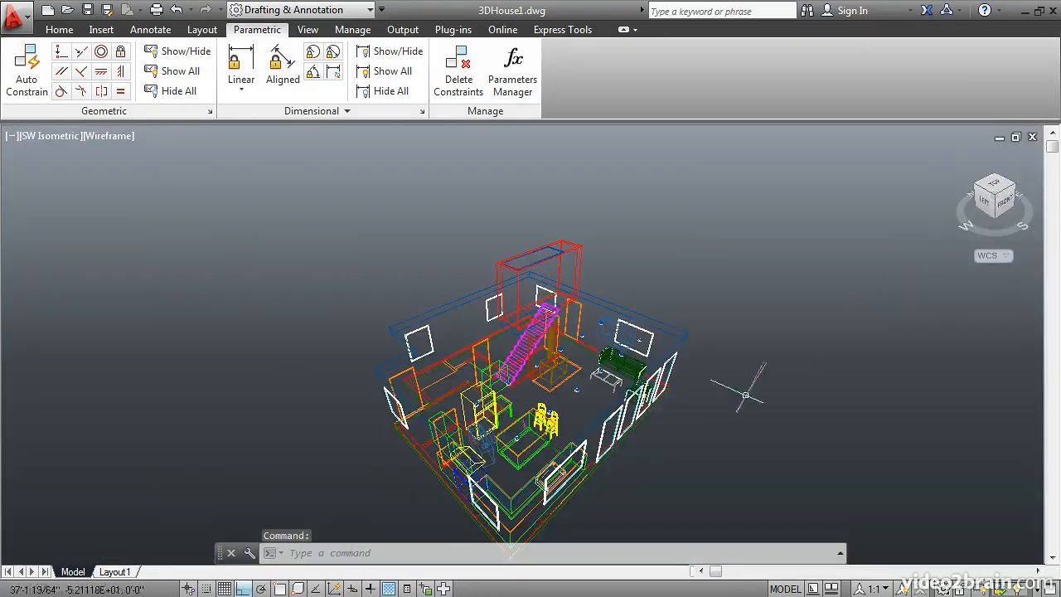
scroll(558, 407, "down", 1)
scroll(559, 407, "up", 2)
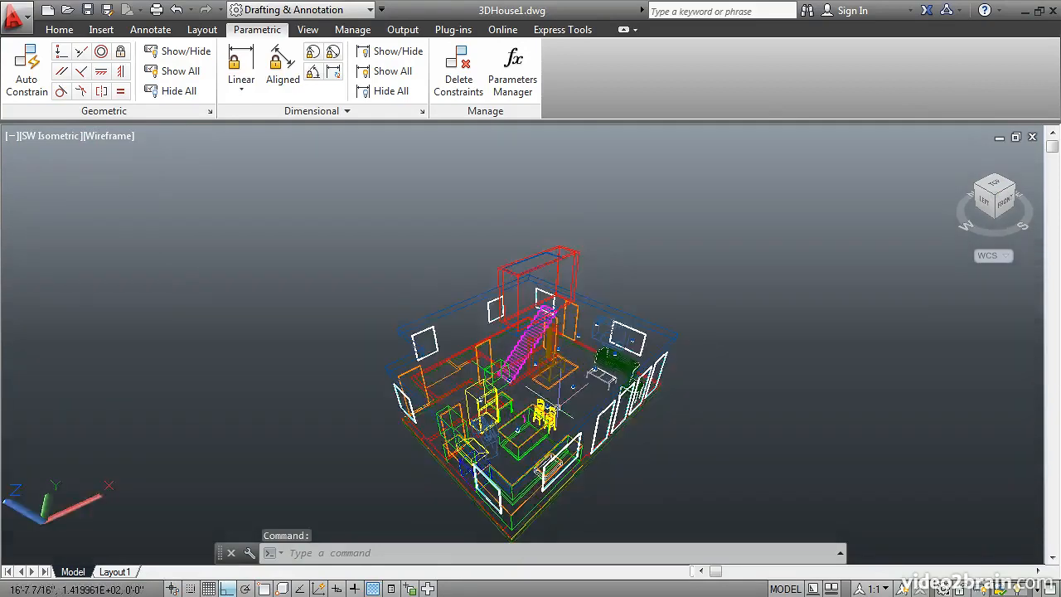
middle_click_drag(564, 406, 560, 396)
key("Escape")
scroll(399, 425, "up", 2)
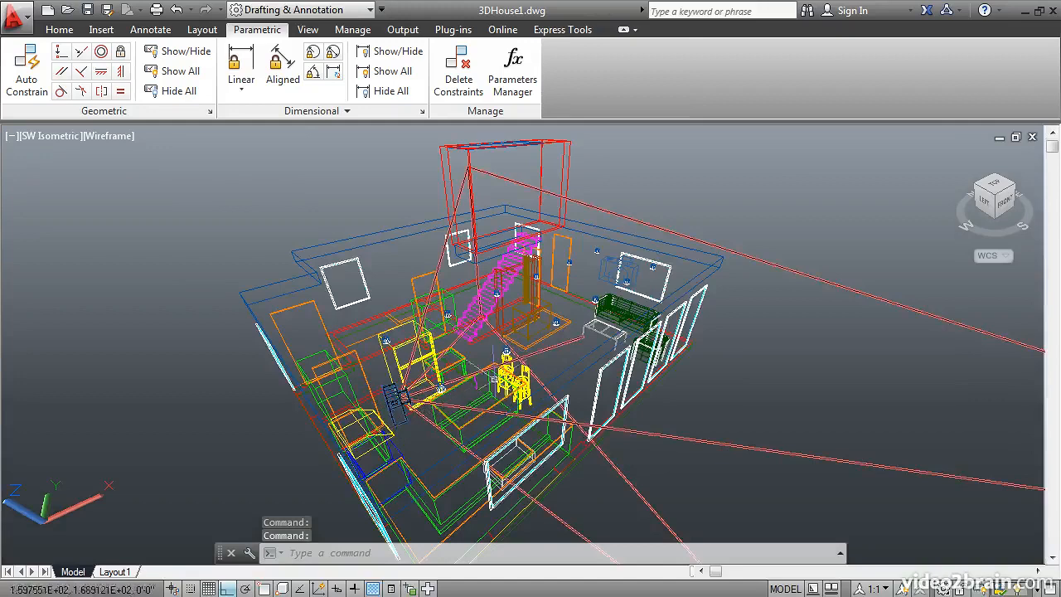
left_click(615, 272)
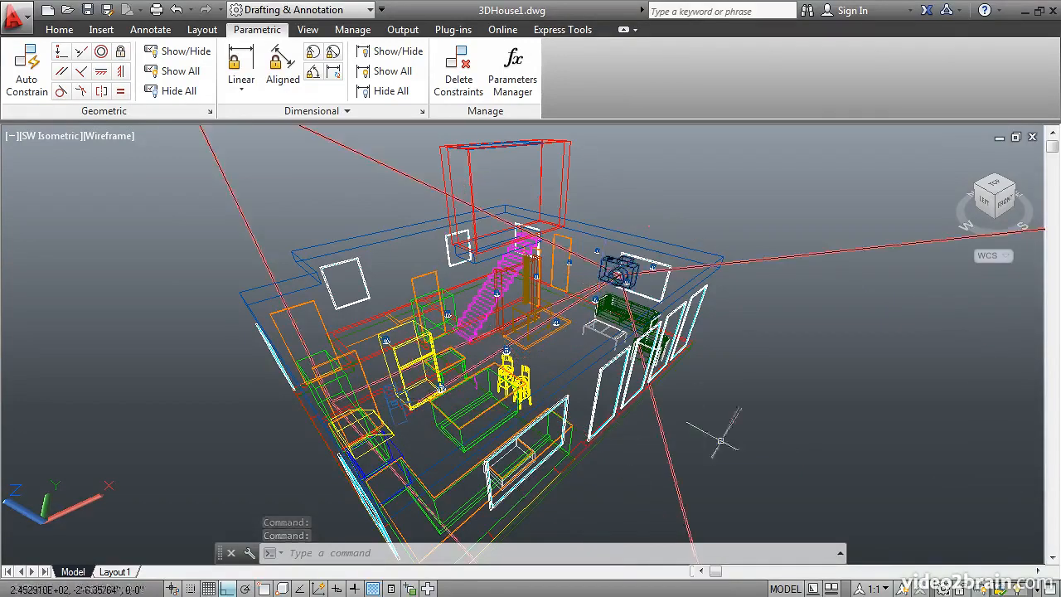
key("Escape")
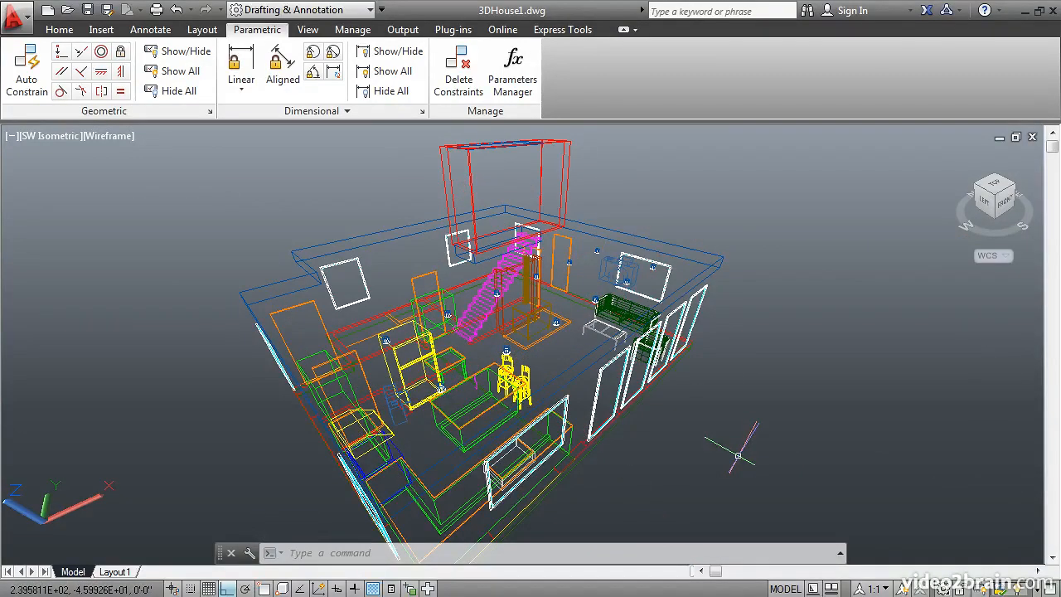